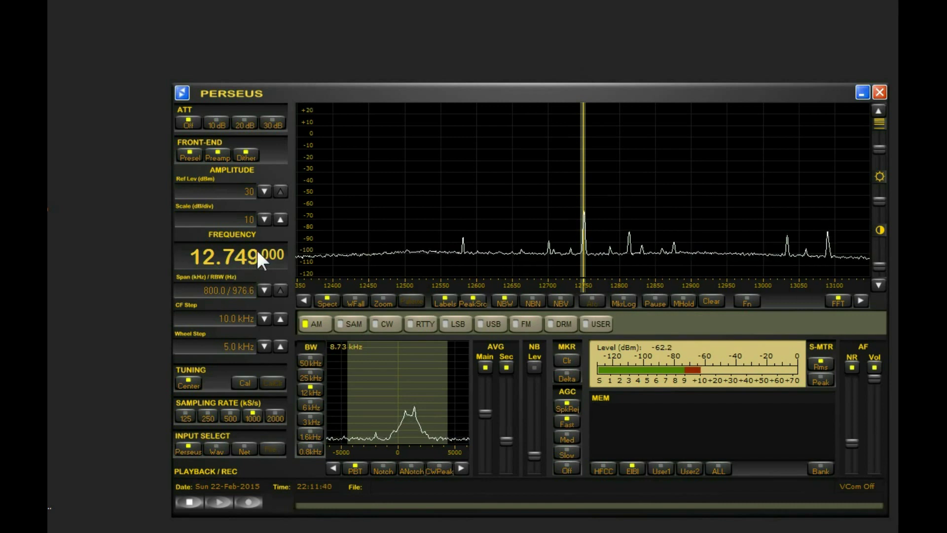
Step: Tune Perseus SDR to the Boston fax signal at 12.749 MHz in USB mode
scroll(244, 253, up, 1)
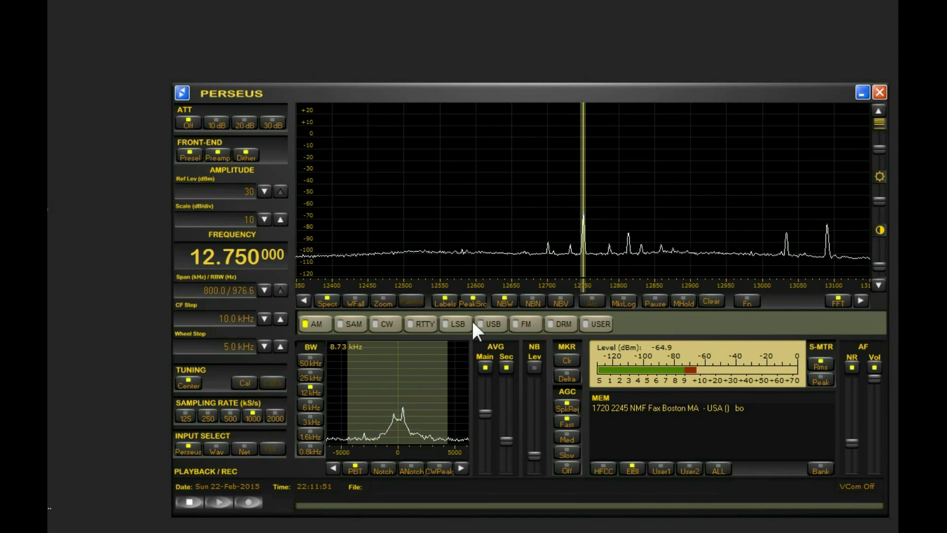
click(486, 323)
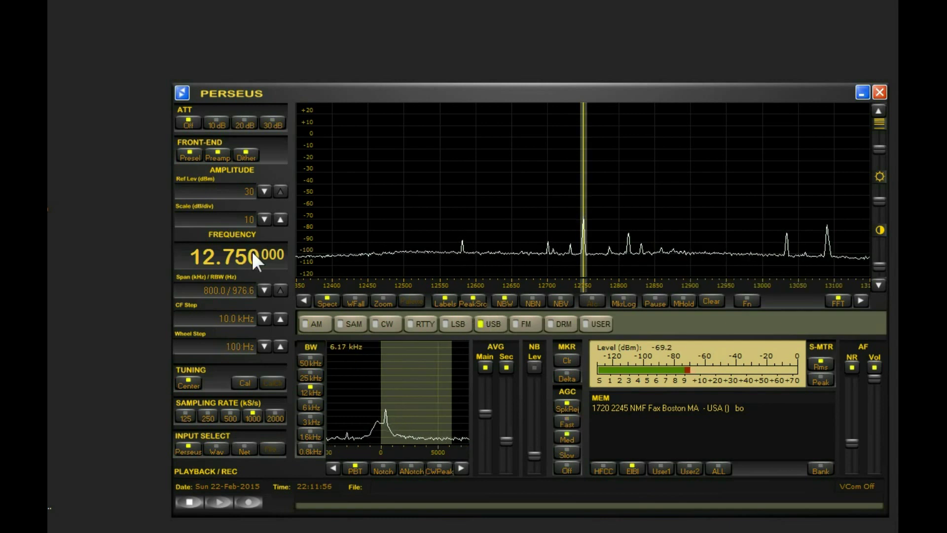
scroll(253, 250, up, 1)
scroll(252, 251, down, 1)
scroll(253, 251, down, 1)
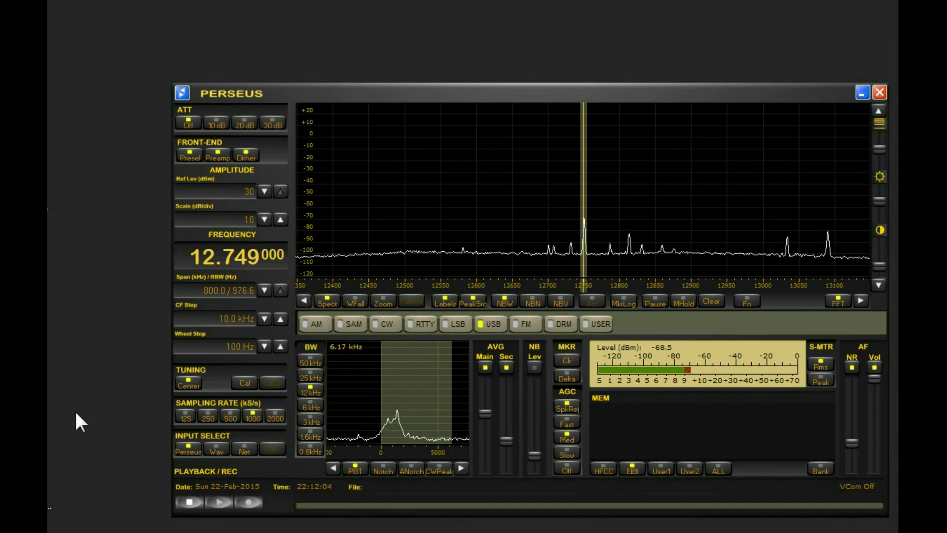
mouse_move(50, 434)
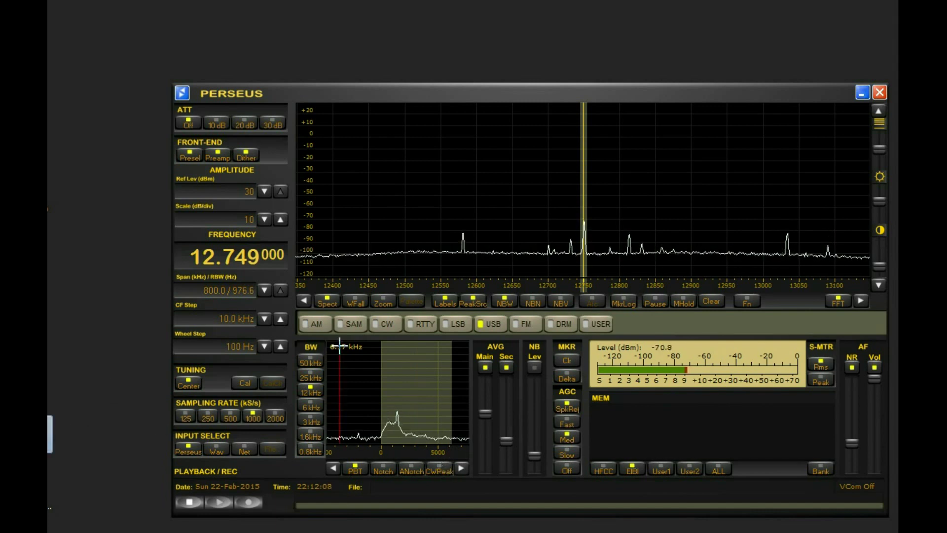
Step: Shorten the fldigi window from the top and switch its mode to WEFAX-IOC576
key(alt+Tab)
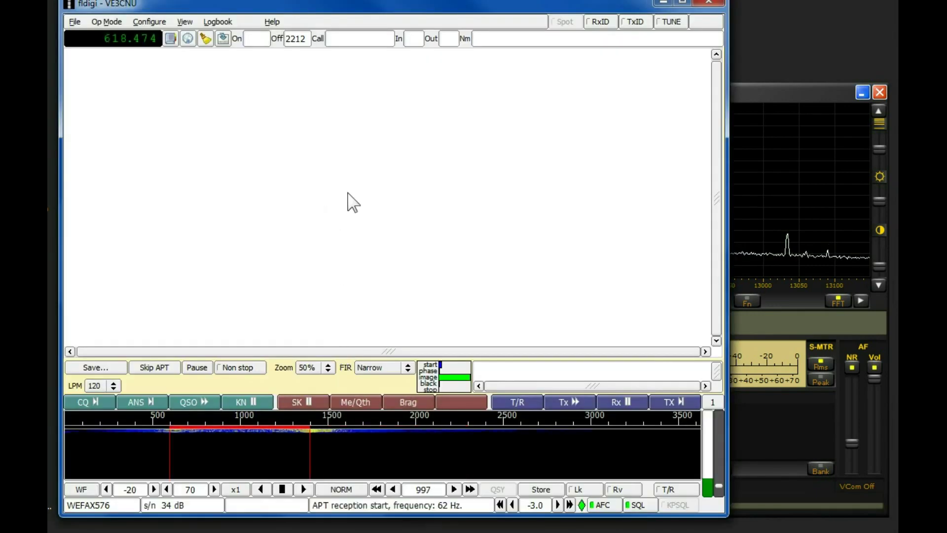
drag(647, 2, 638, 21)
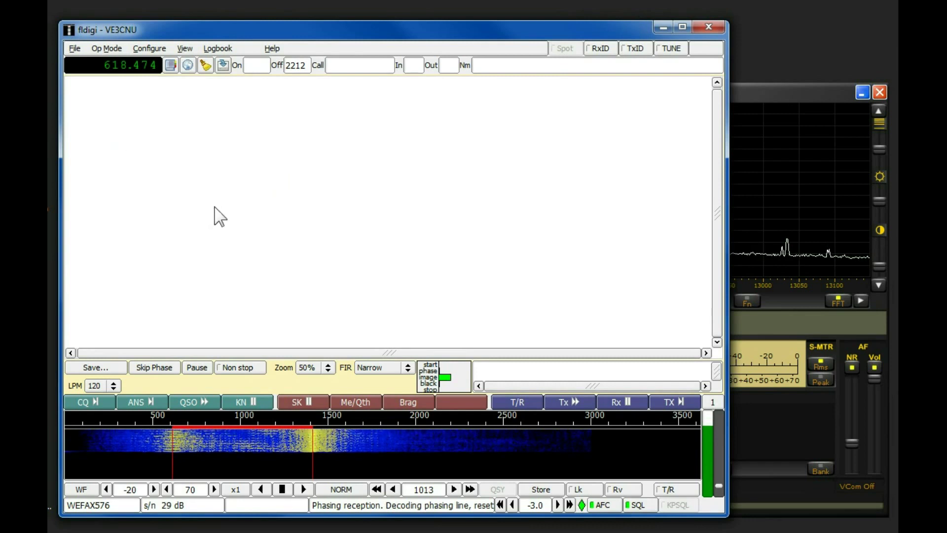
click(104, 48)
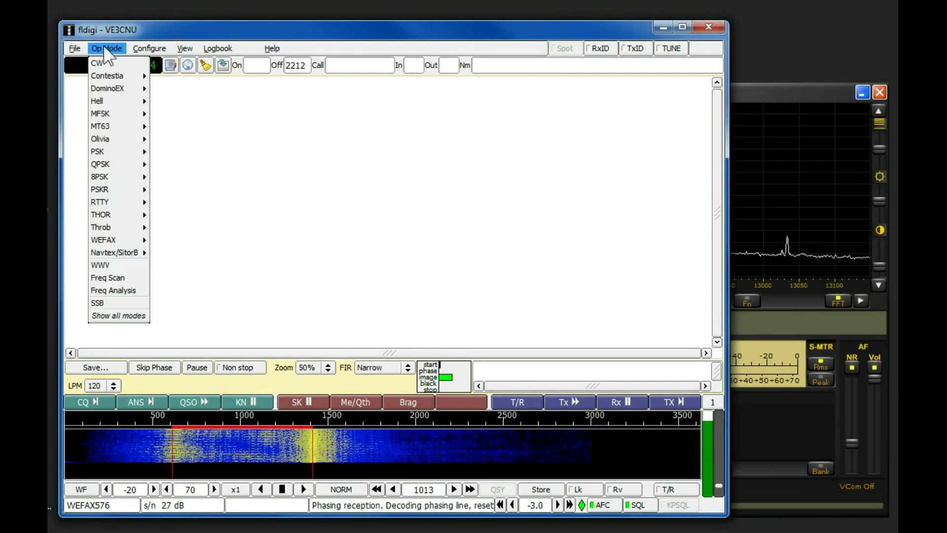
mouse_move(110, 240)
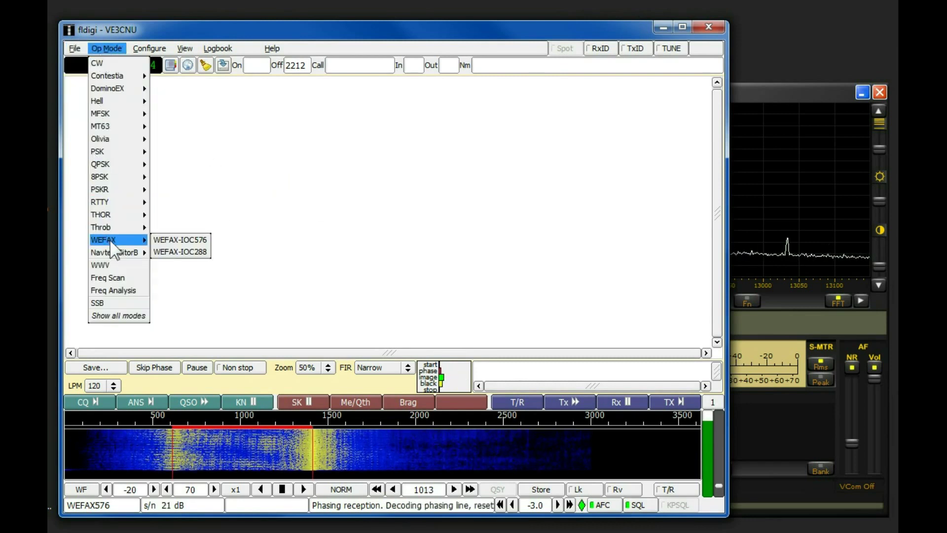
click(181, 239)
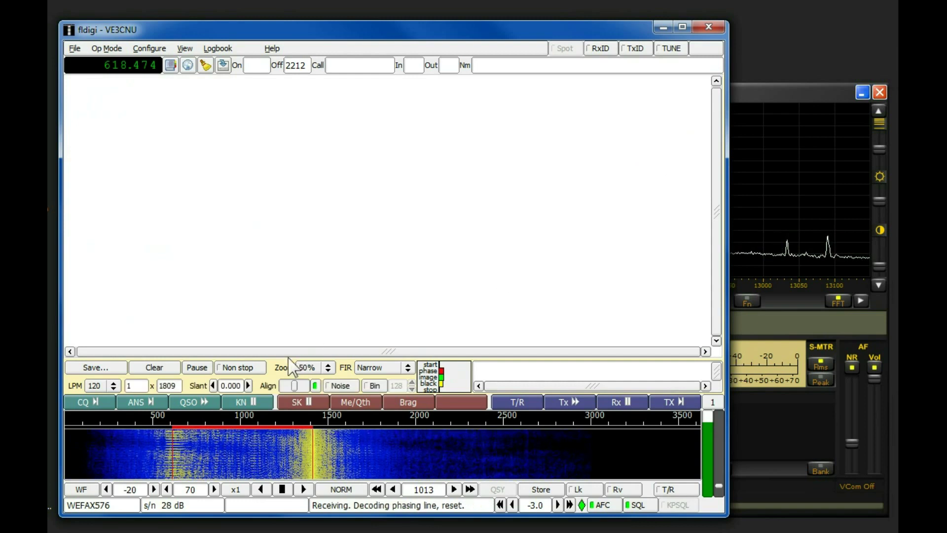
Step: Tick Non stop in the WEFAX controls so fax images keep arriving continuously
click(248, 368)
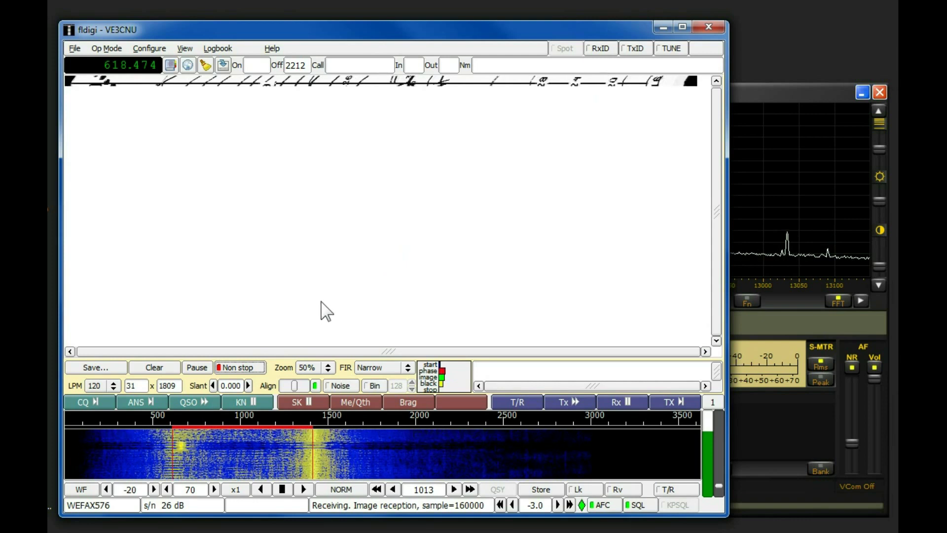
Step: Nudge the fax Slant correction upward several steps
click(248, 386)
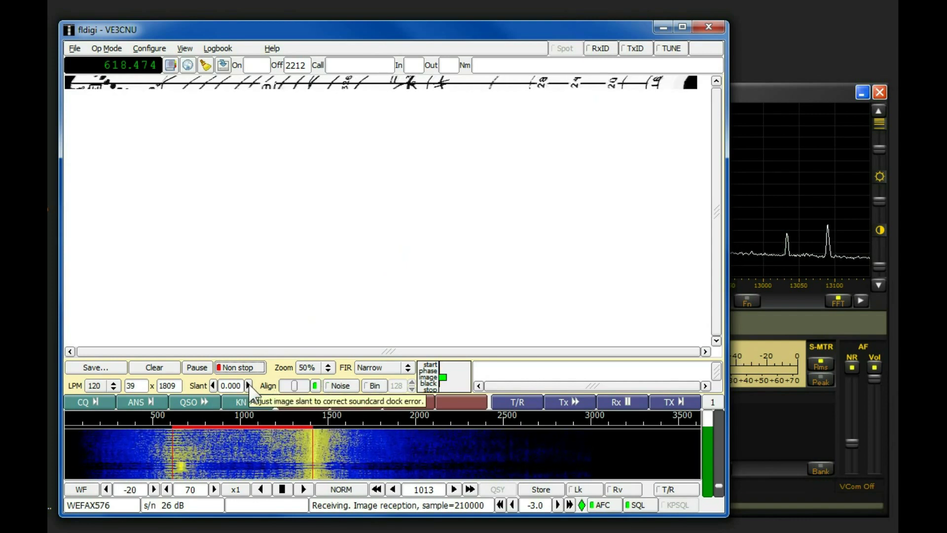
click(247, 385)
click(247, 386)
click(248, 386)
click(248, 385)
click(248, 385)
click(248, 386)
click(248, 385)
click(247, 386)
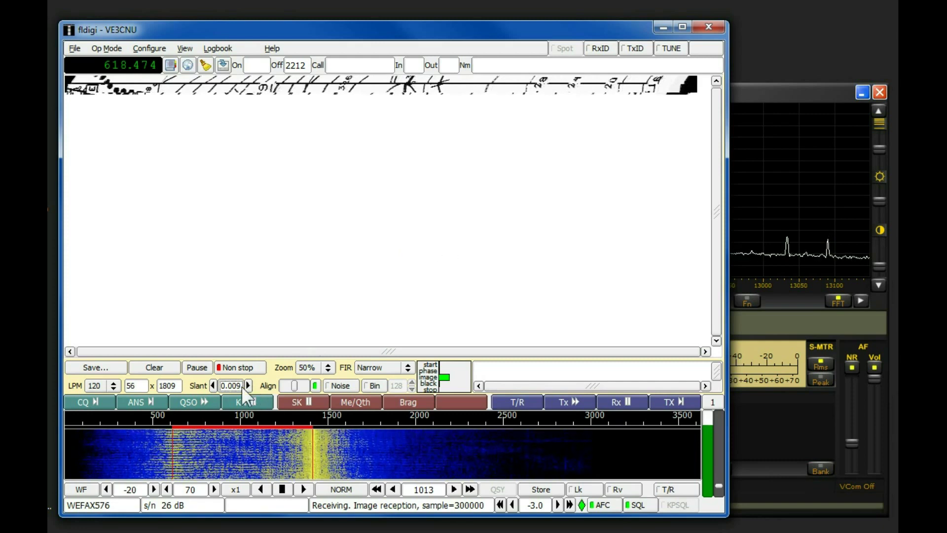
Step: Bring Slant down to -0.009, tick Noise and untick Align
click(212, 384)
click(212, 385)
click(212, 384)
click(212, 384)
click(212, 385)
click(212, 385)
click(212, 385)
click(212, 385)
click(212, 384)
click(212, 384)
click(212, 385)
click(212, 384)
click(212, 384)
click(212, 385)
click(212, 384)
click(212, 384)
click(212, 384)
click(212, 385)
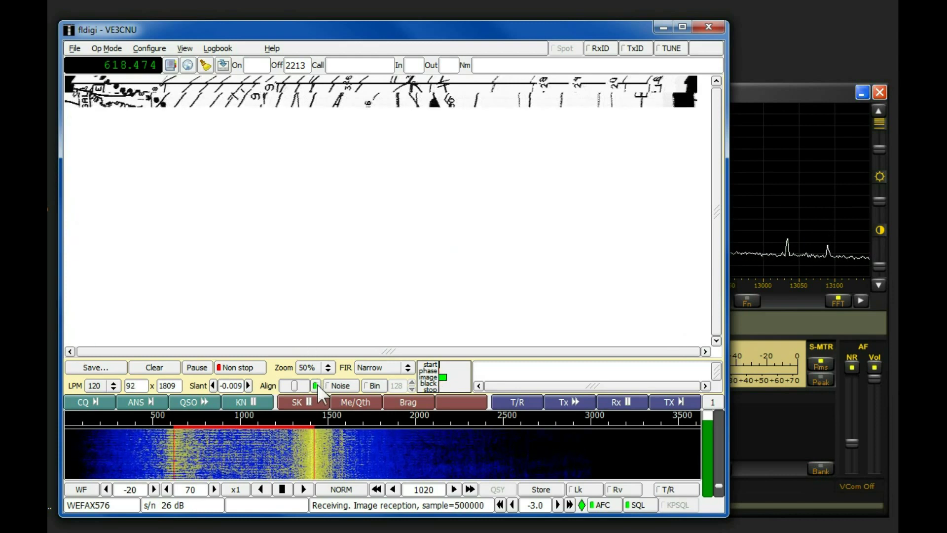
click(333, 388)
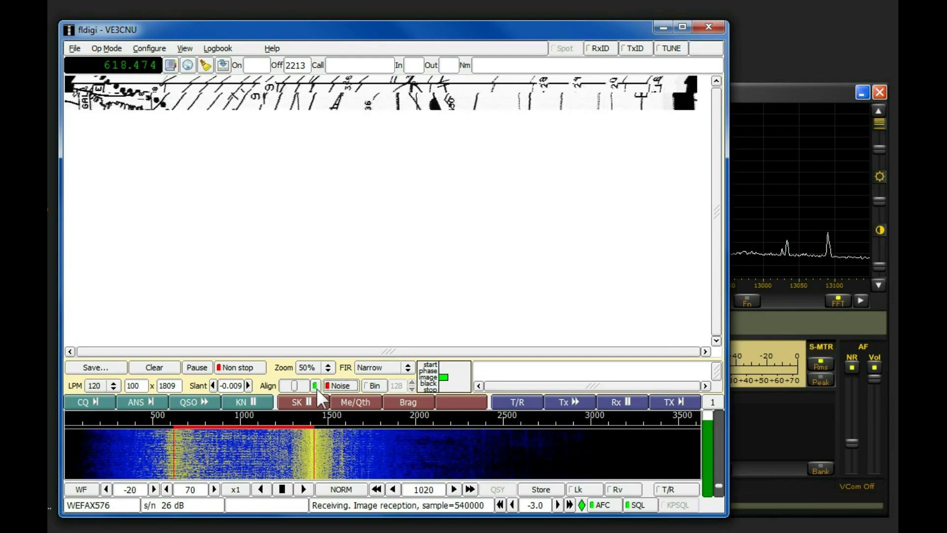
click(316, 387)
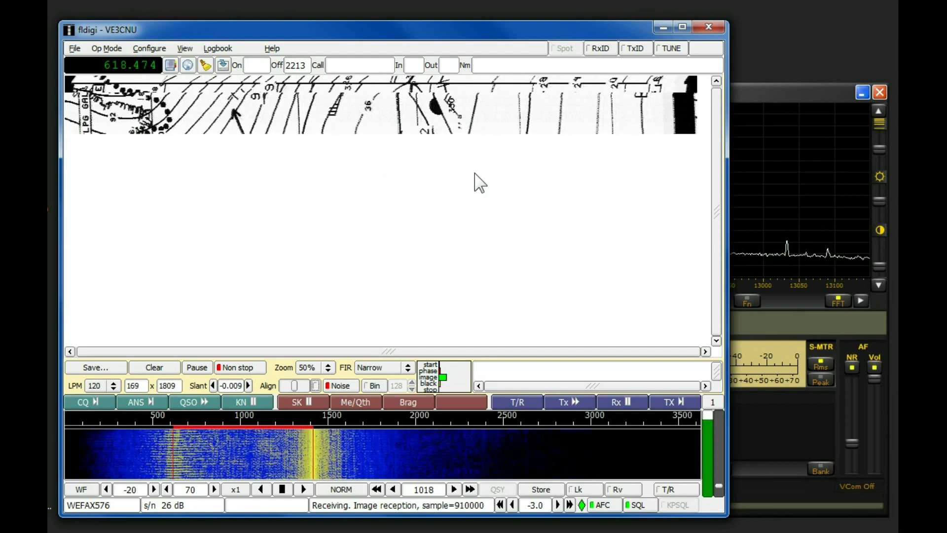
Step: Narrow the Perseus passband to 2.32 kHz around the fax signal, then return to fldigi
click(763, 88)
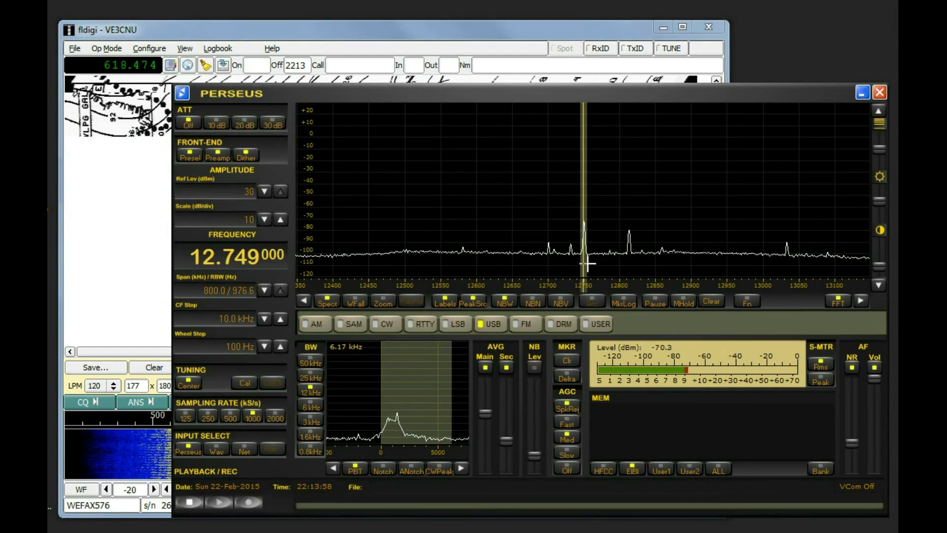
mouse_move(585, 270)
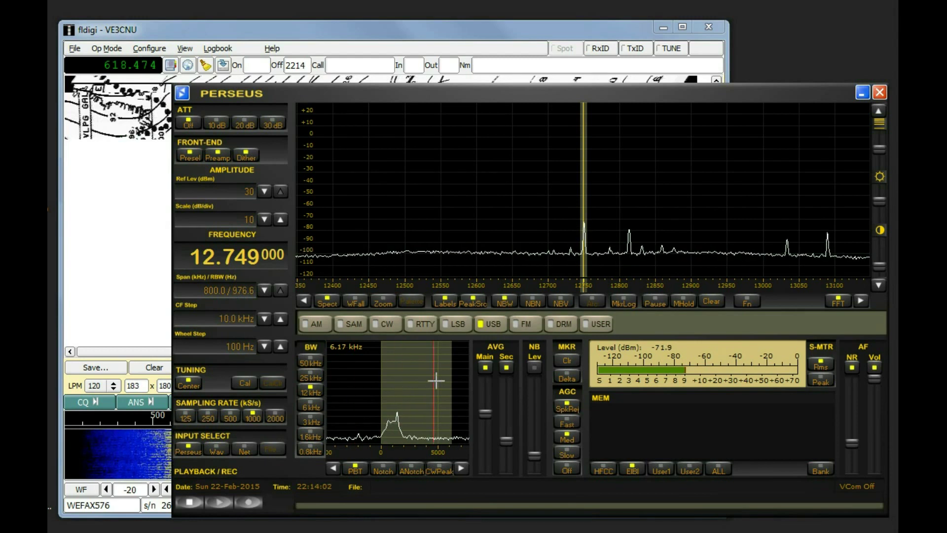
drag(451, 375, 408, 385)
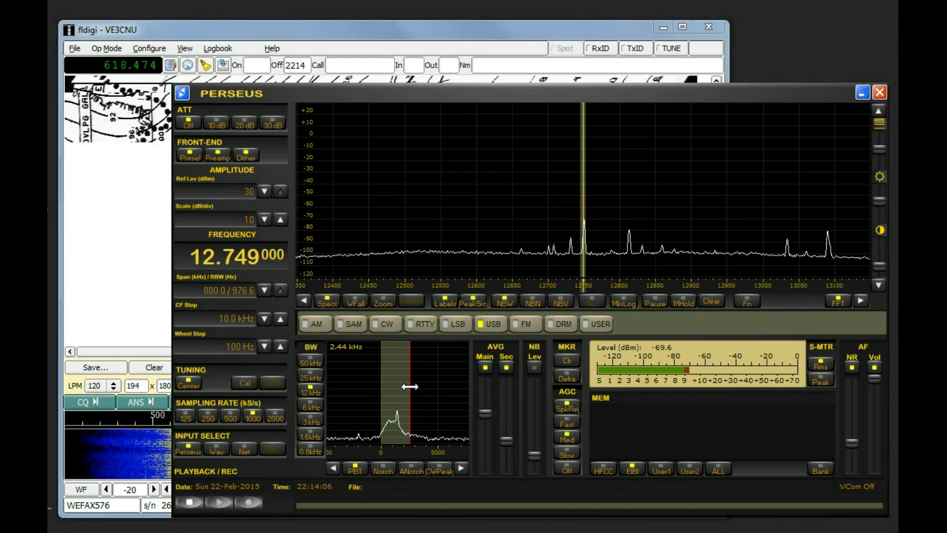
click(335, 27)
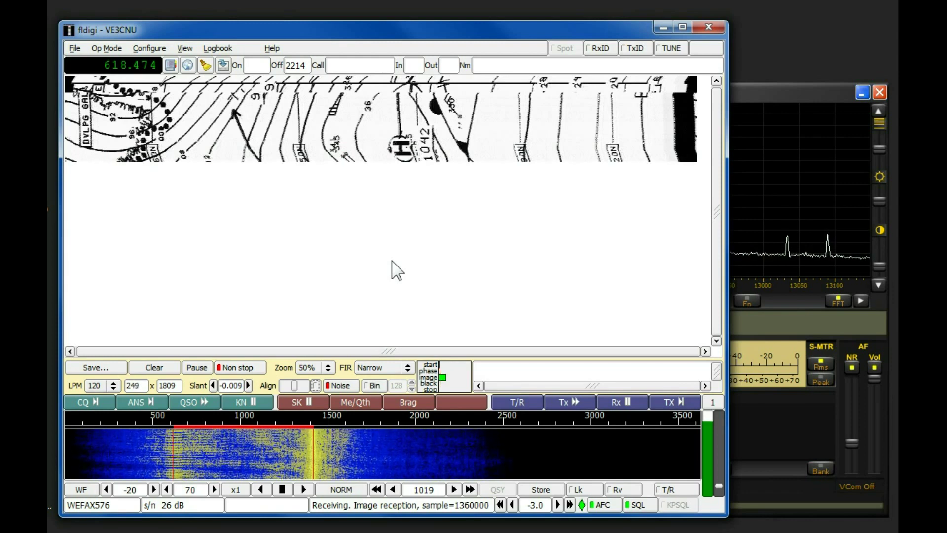
Step: Look through the Op Mode list and close it, leaving WEFAX-IOC576 unchanged
click(104, 48)
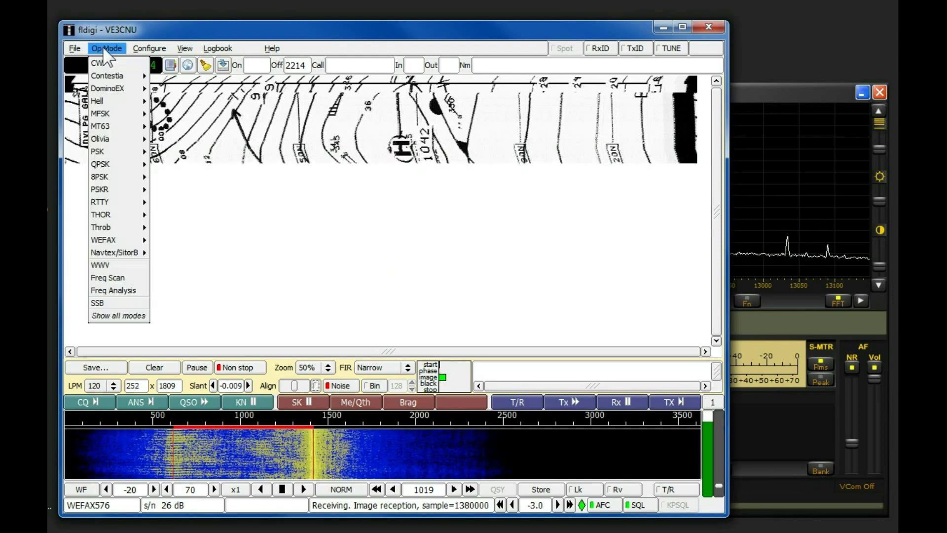
mouse_move(123, 240)
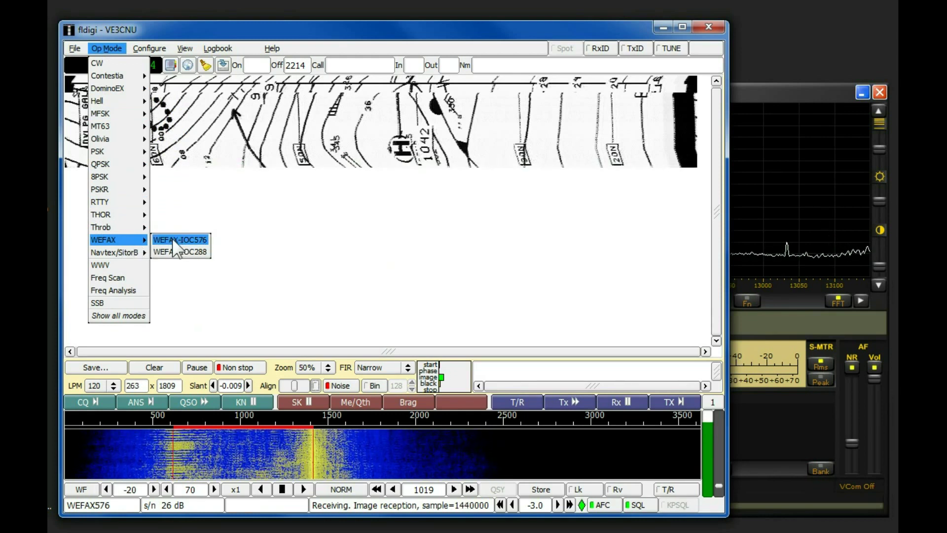
click(273, 212)
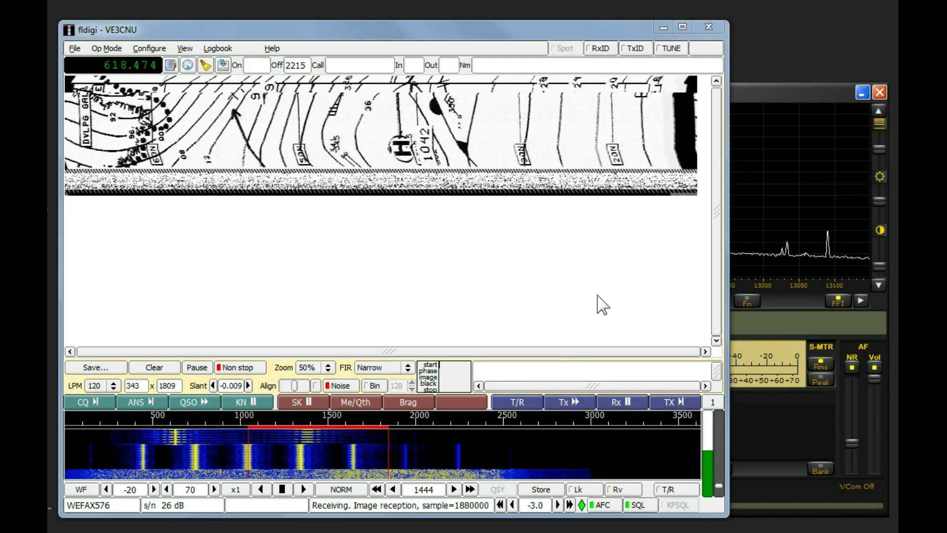
Step: Untick Non stop and clear the fax image to restart WEFAX reception
click(247, 369)
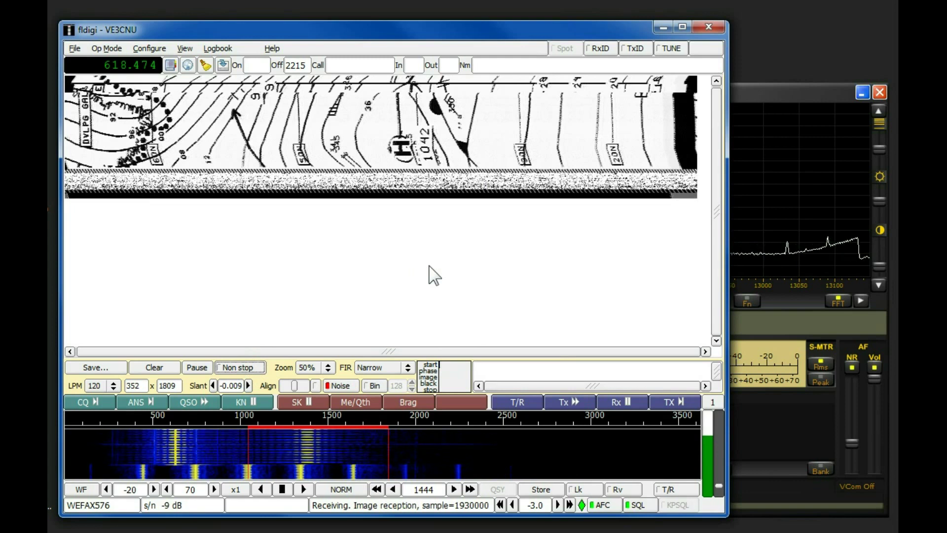
click(167, 367)
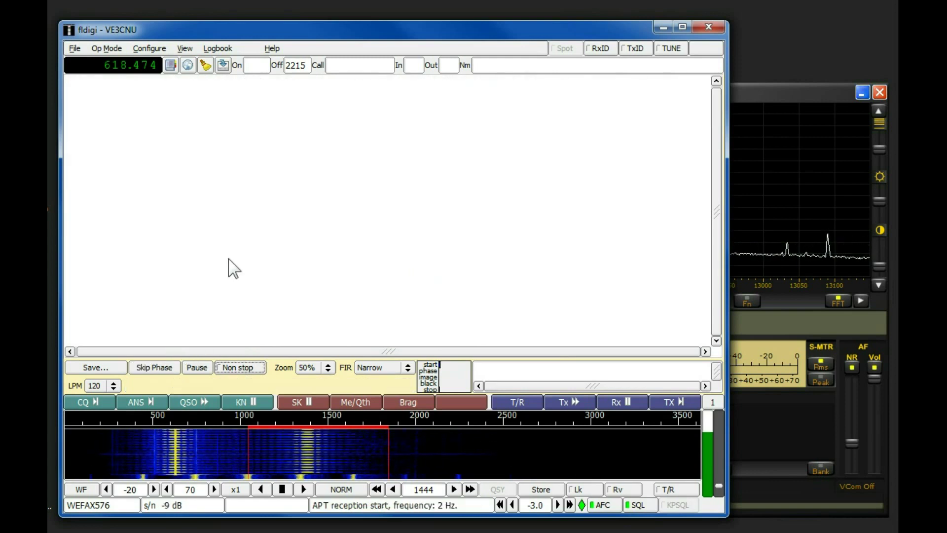